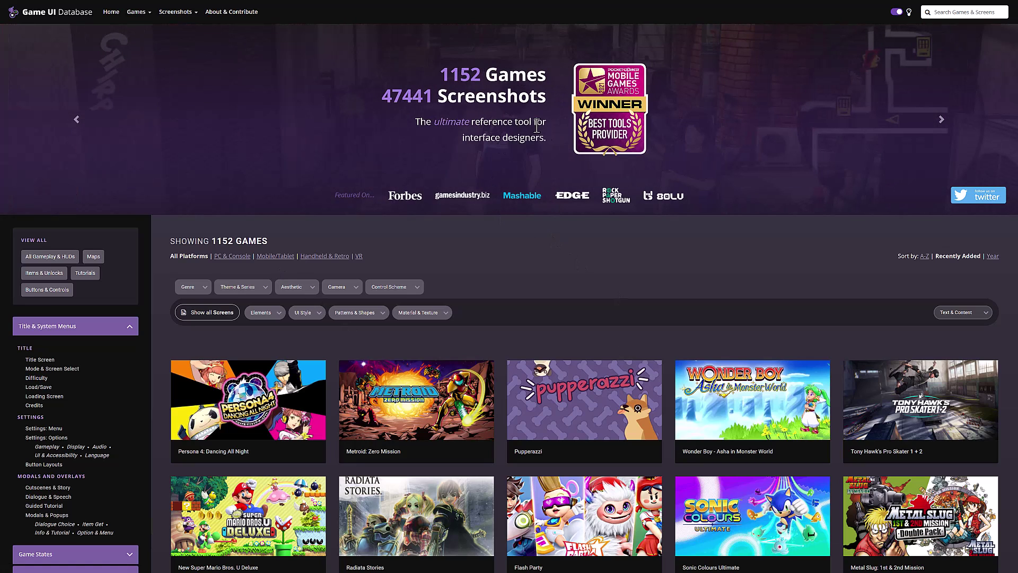
Scroll down the Game UI Database games grid and open the Flash Party page
{"action": "scroll", "coordinate": [635, 226], "scroll_direction": "down", "scroll_amount": 2}
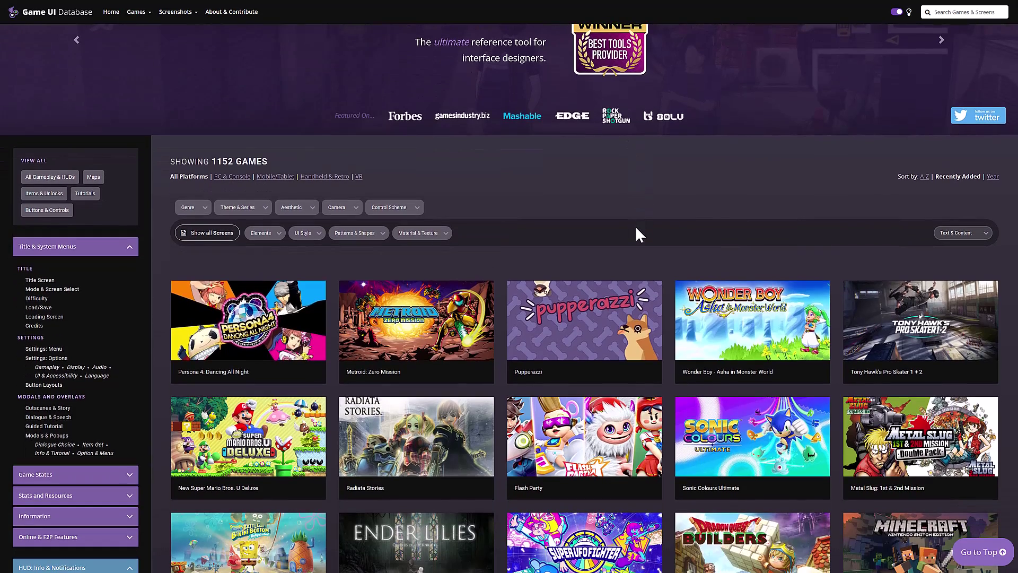
{"action": "scroll", "coordinate": [637, 233], "scroll_direction": "down", "scroll_amount": 5}
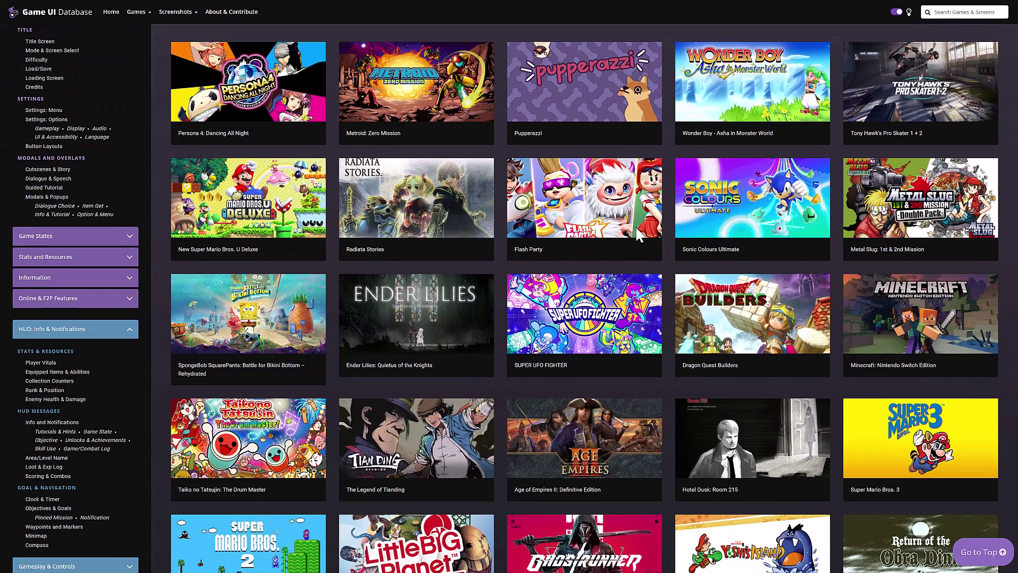
{"action": "left_click", "coordinate": [610, 210]}
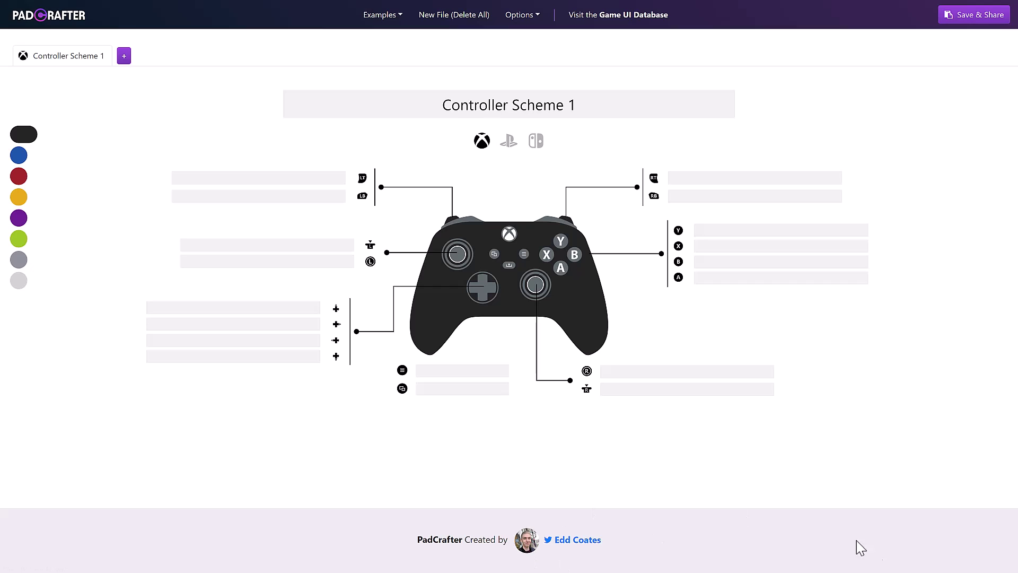
Load the Elden Ring example scheme from the Examples list
{"action": "left_click", "coordinate": [397, 18]}
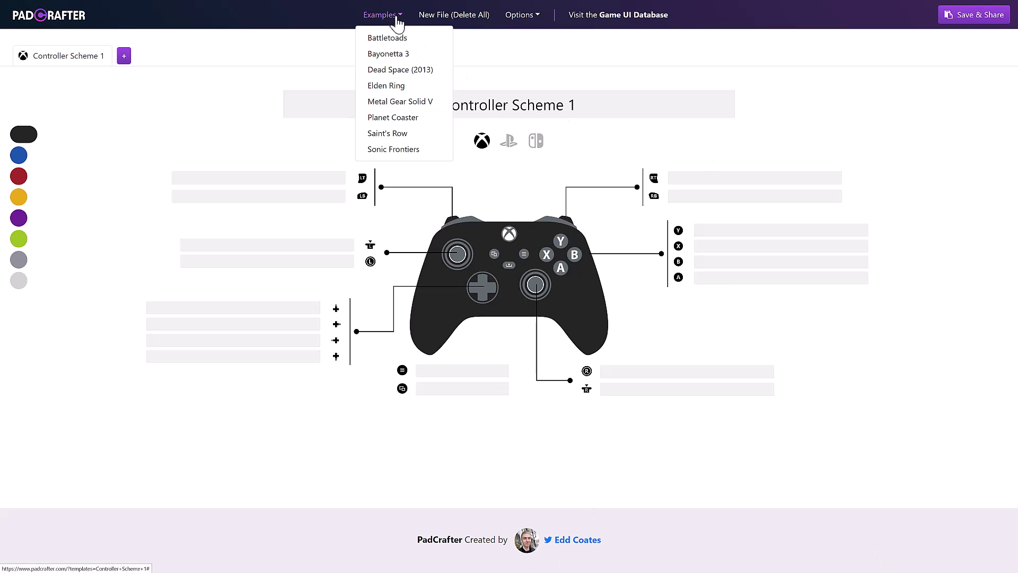
{"action": "left_click", "coordinate": [402, 88]}
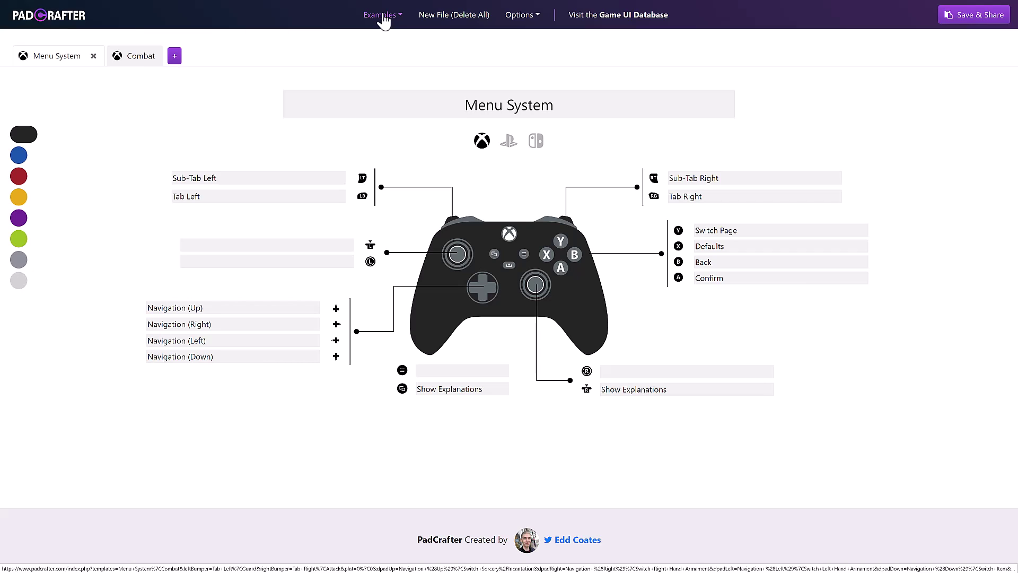
{"action": "left_click", "coordinate": [540, 21]}
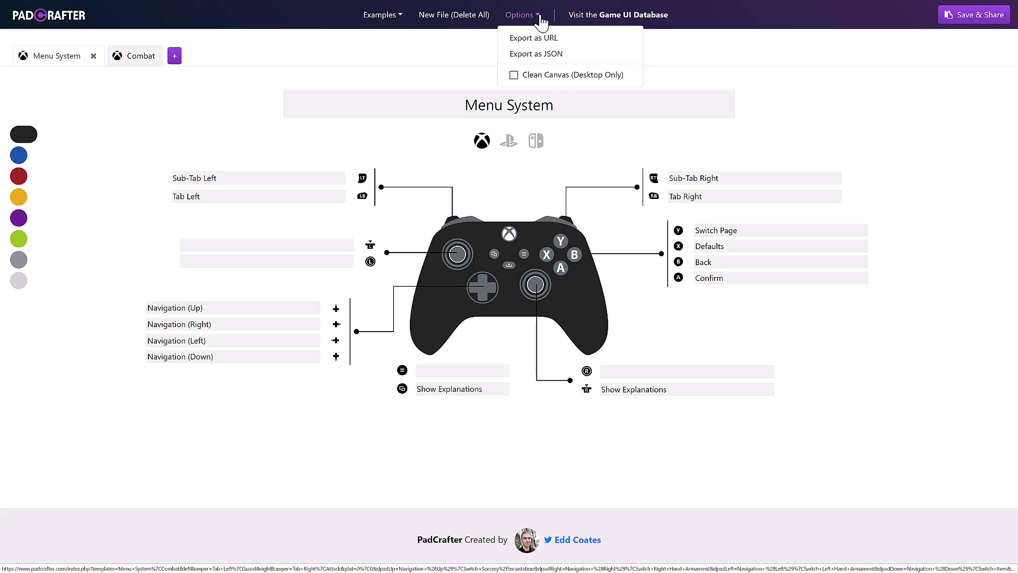
{"action": "left_click", "coordinate": [562, 59]}
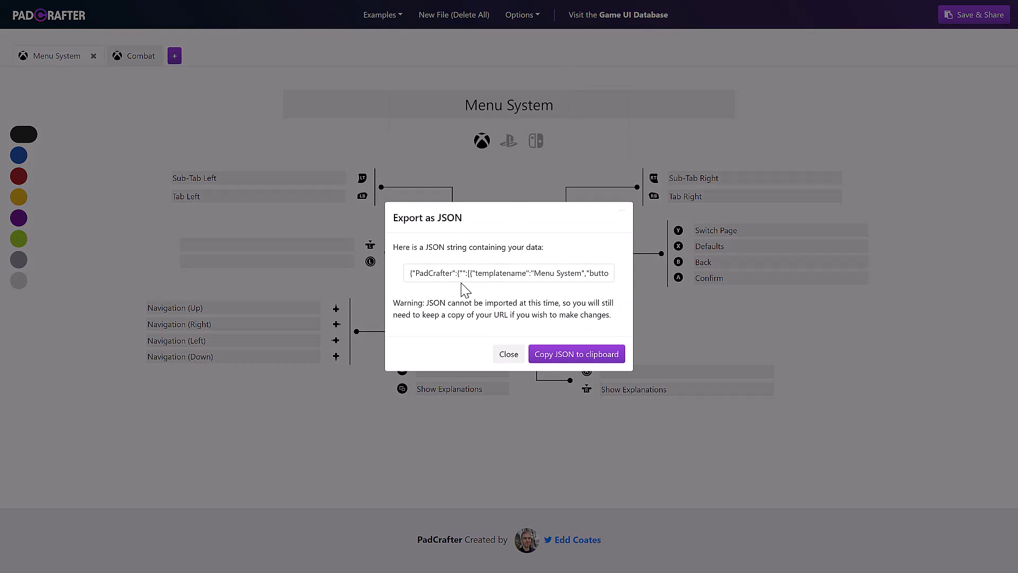
{"action": "left_click", "coordinate": [504, 354]}
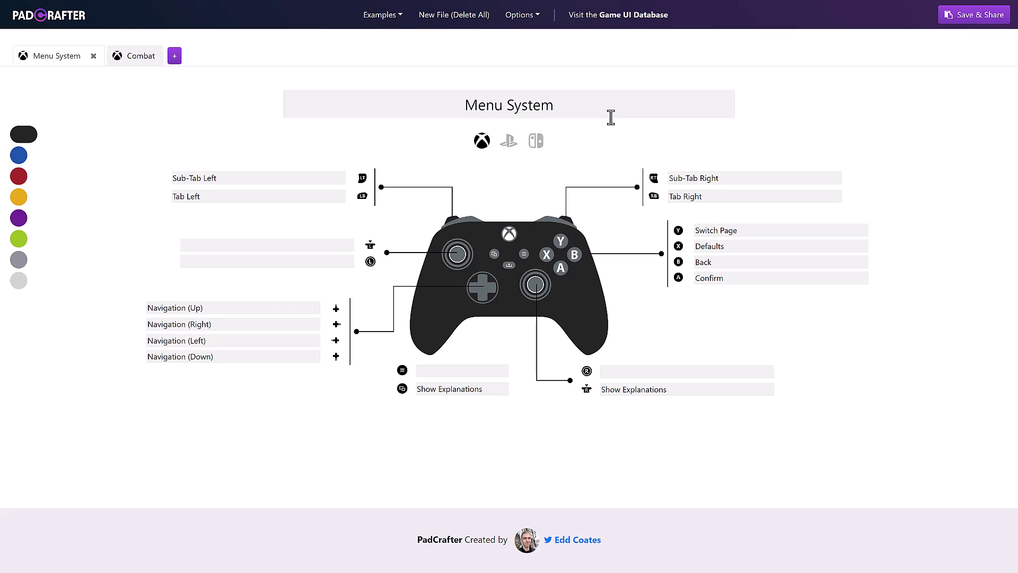
Switch to the Elden Ring Combat scheme
{"action": "left_click", "coordinate": [132, 61]}
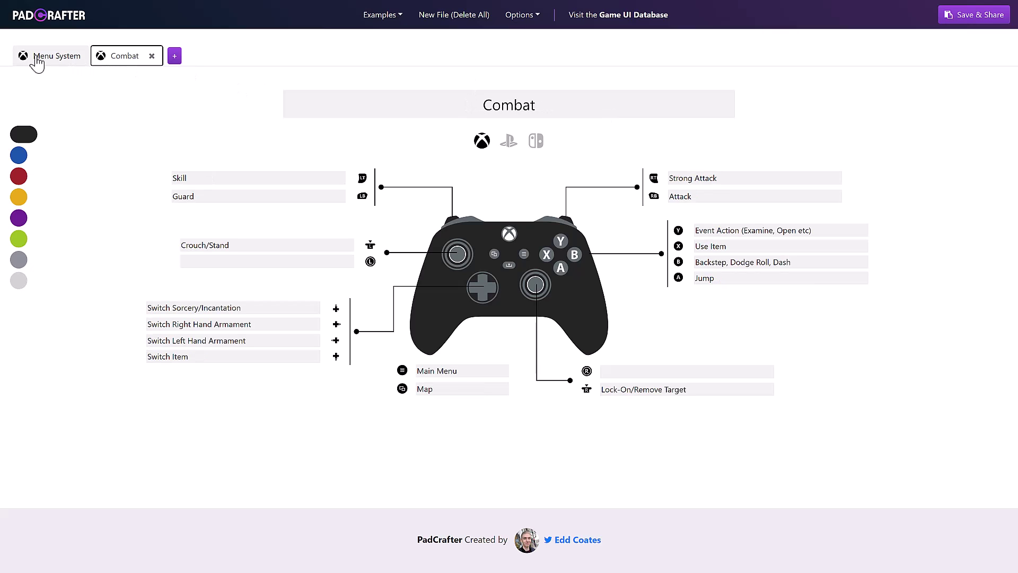
{"action": "left_click", "coordinate": [61, 61]}
{"action": "left_click", "coordinate": [140, 63]}
Adjust the browser zoom and scroll to view the whole Combat controller layout
{"action": "key", "text": "ctrl+minus"}
{"action": "key", "text": "ctrl+minus"}
{"action": "key", "text": "ctrl+minus"}
{"action": "key", "text": "ctrl+minus"}
{"action": "key", "text": "ctrl+minus"}
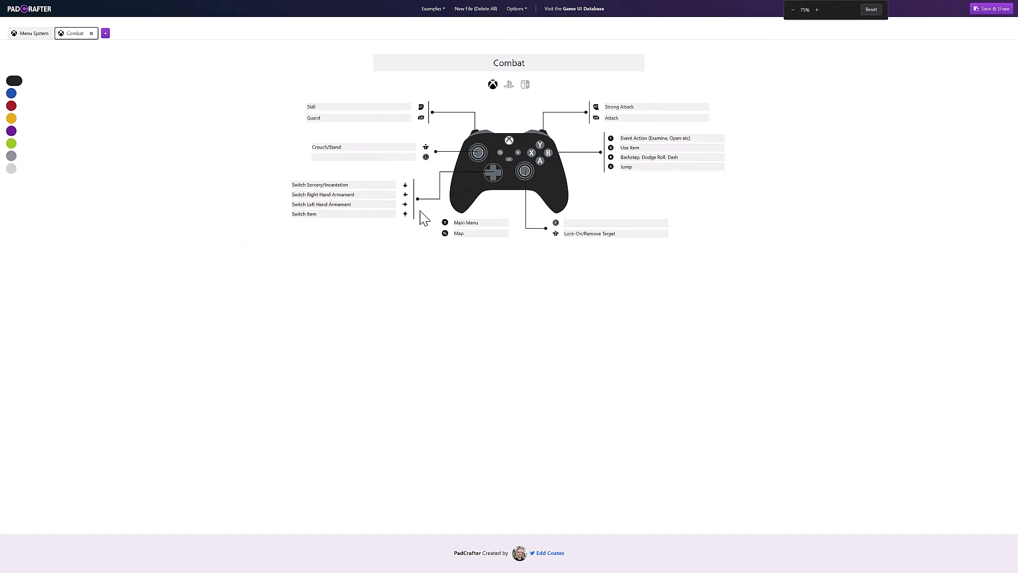
{"action": "key", "text": "ctrl+plus"}
{"action": "key", "text": "ctrl+plus"}
{"action": "key", "text": "ctrl+plus"}
{"action": "key", "text": "ctrl+plus"}
{"action": "key", "text": "ctrl+plus"}
{"action": "key", "text": "ctrl+plus"}
{"action": "key", "text": "ctrl+plus"}
{"action": "key", "text": "ctrl+plus"}
{"action": "key", "text": "ctrl+plus"}
{"action": "key", "text": "ctrl+plus"}
{"action": "key", "text": "ctrl+plus"}
{"action": "key", "text": "ctrl+plus"}
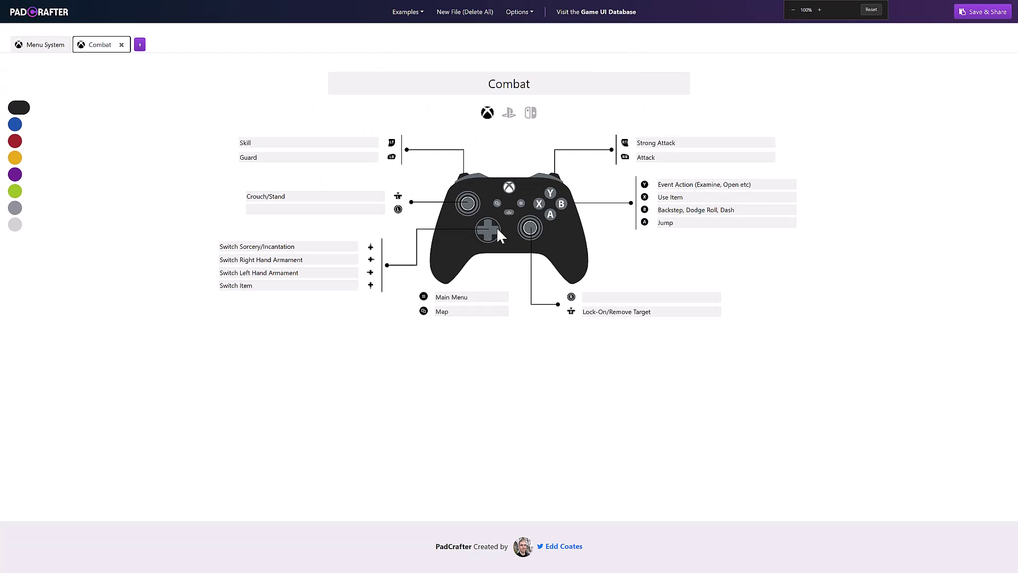
{"action": "key", "text": "ctrl+minus"}
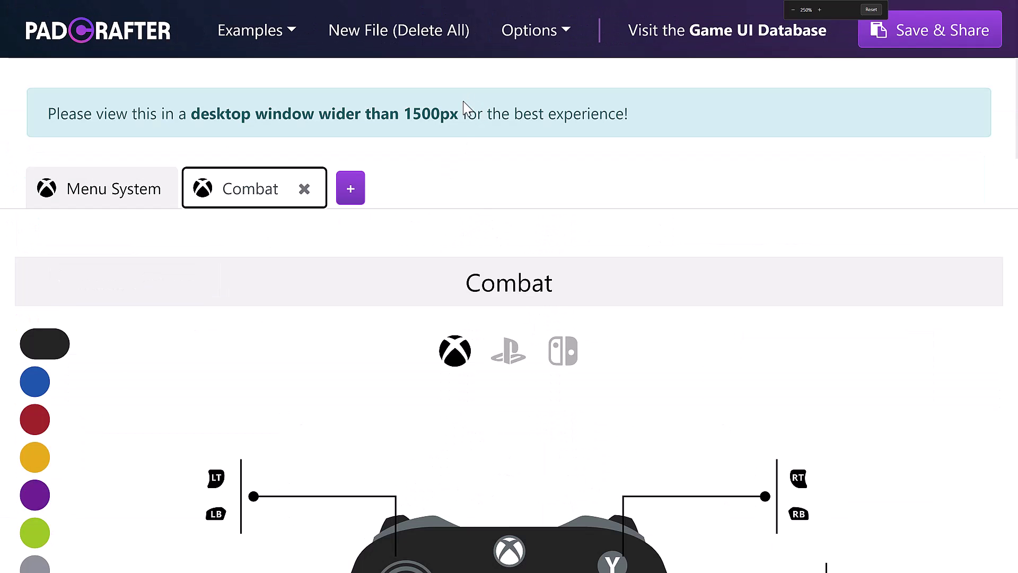
{"action": "scroll", "coordinate": [545, 258], "scroll_direction": "down", "scroll_amount": 3}
{"action": "scroll", "coordinate": [545, 258], "scroll_direction": "down", "scroll_amount": 9}
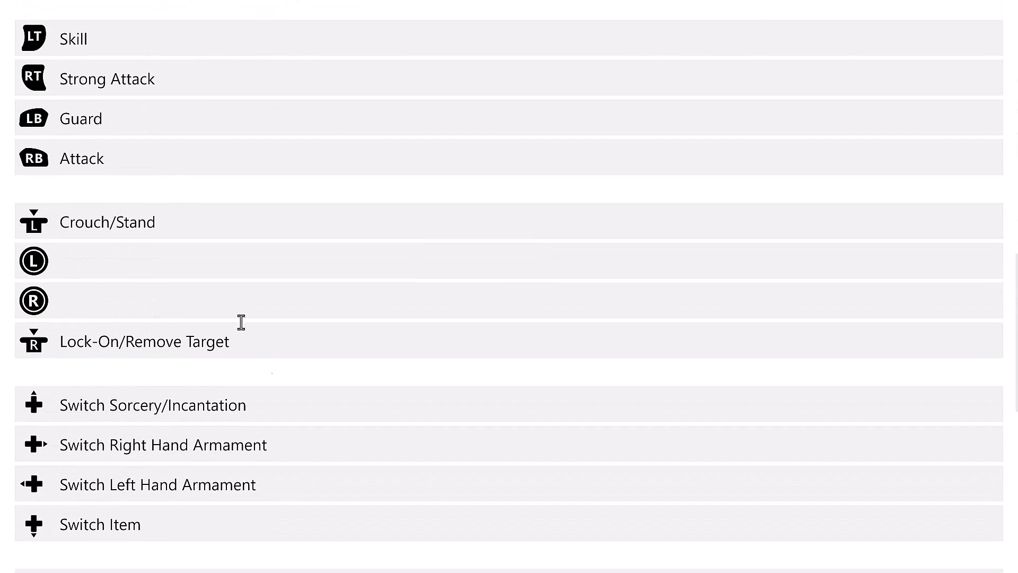
{"action": "scroll", "coordinate": [350, 341], "scroll_direction": "up", "scroll_amount": 8}
{"action": "key", "text": "ctrl+minus"}
{"action": "key", "text": "ctrl+minus"}
{"action": "key", "text": "ctrl+minus"}
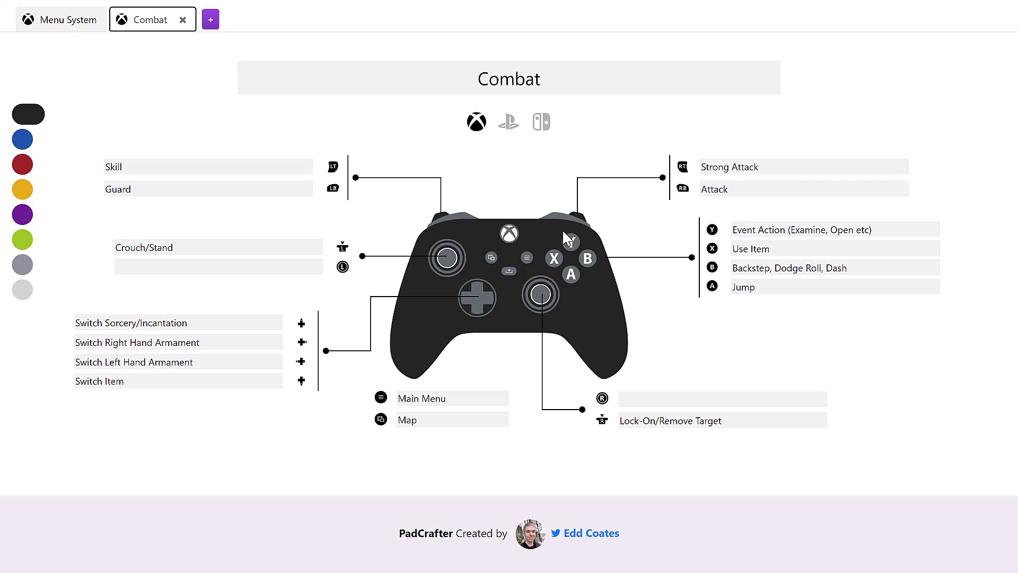
Preview the Combat scheme in blue, yellow and purple, and on PlayStation and Switch pads
{"action": "left_click", "coordinate": [23, 138]}
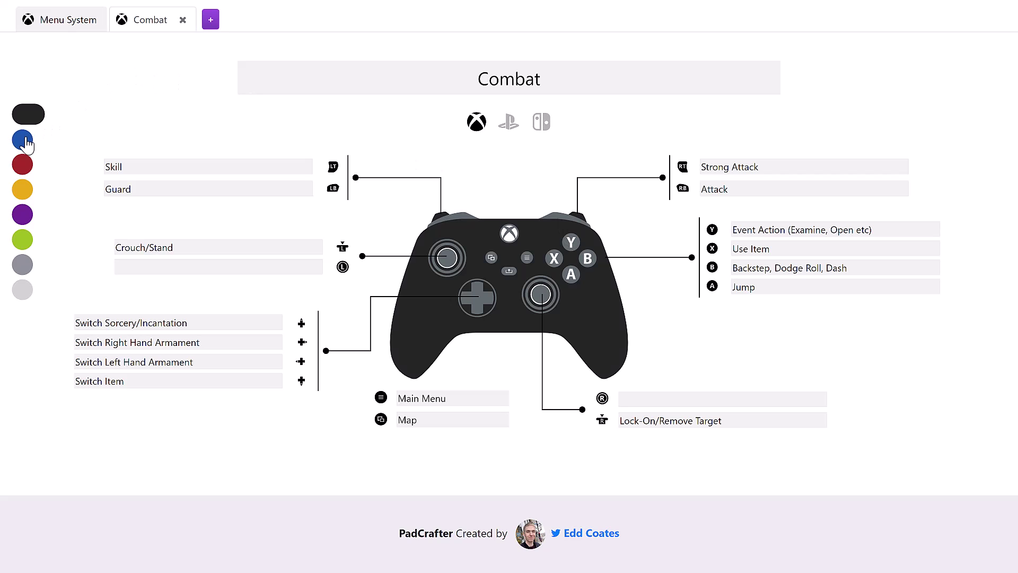
{"action": "left_click", "coordinate": [23, 189]}
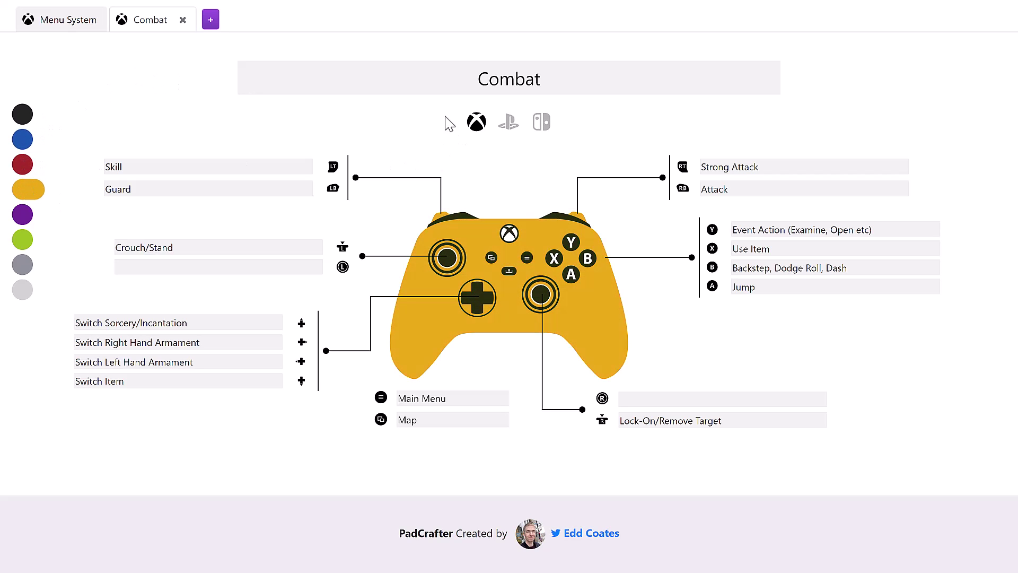
{"action": "left_click", "coordinate": [509, 122]}
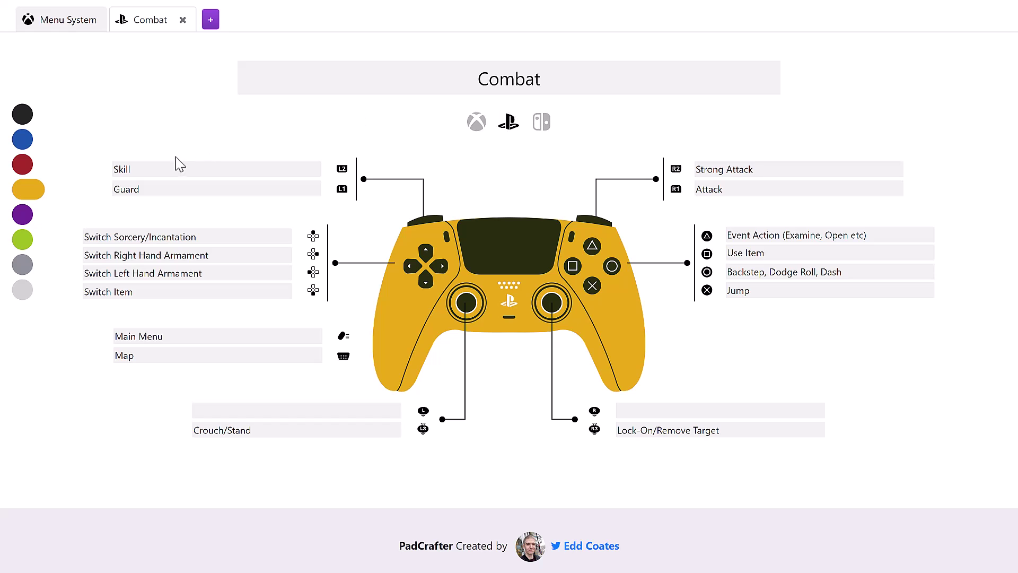
{"action": "left_click", "coordinate": [23, 214]}
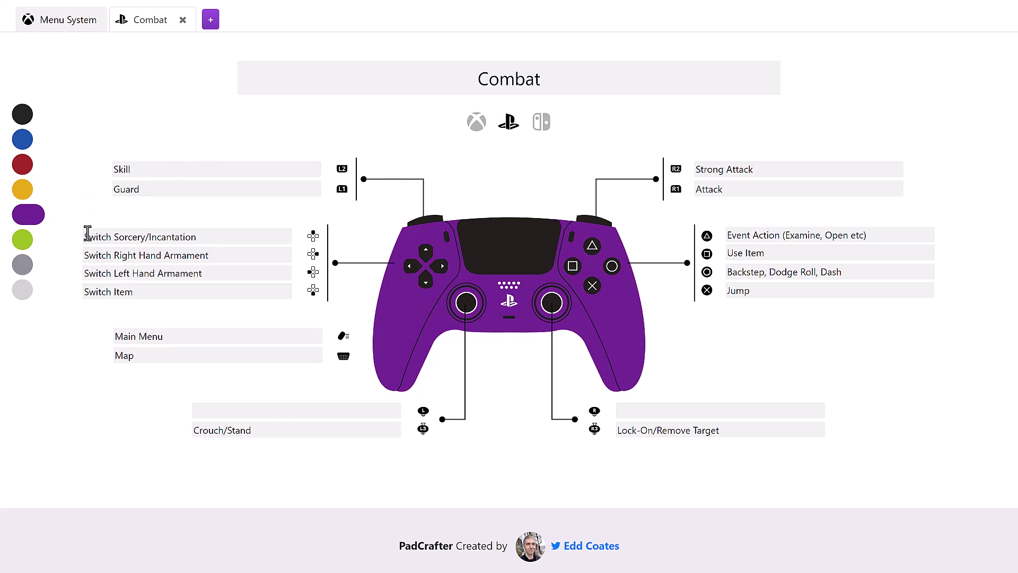
{"action": "left_click", "coordinate": [540, 123]}
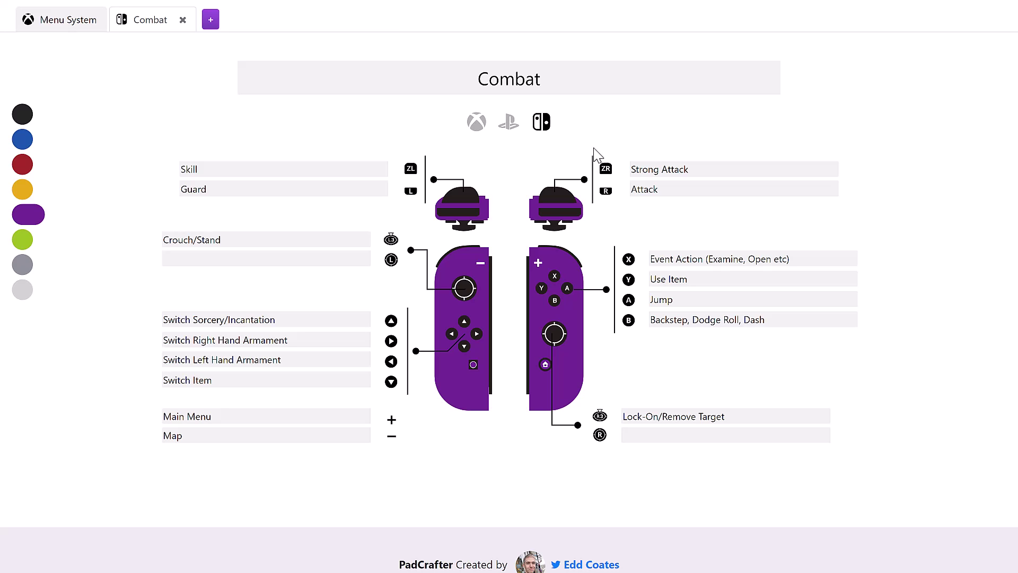
{"action": "scroll", "coordinate": [451, 106], "scroll_direction": "up", "scroll_amount": 1}
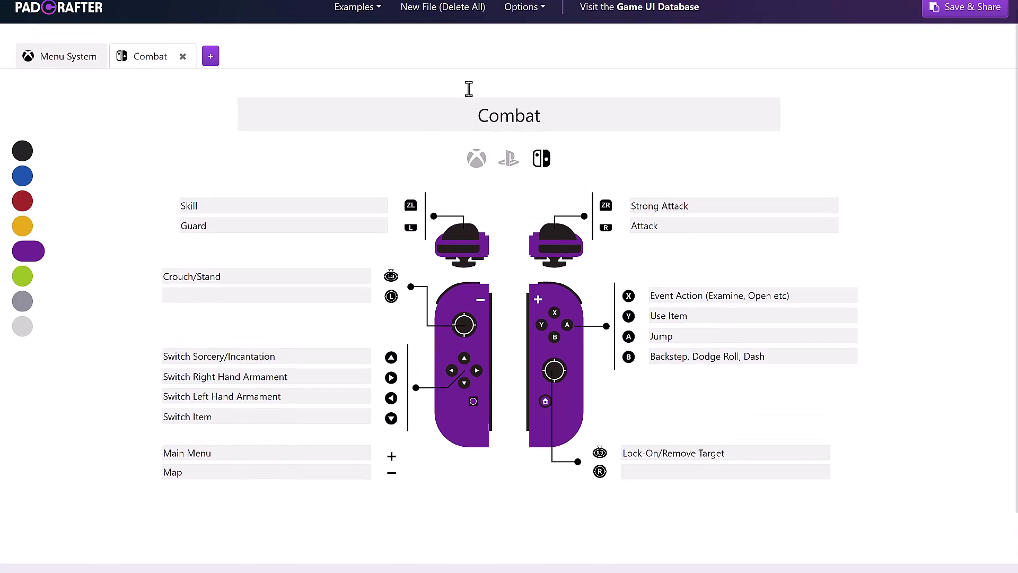
Start a new blank file and title the scheme 'Driving Controls'
{"action": "left_click", "coordinate": [449, 21]}
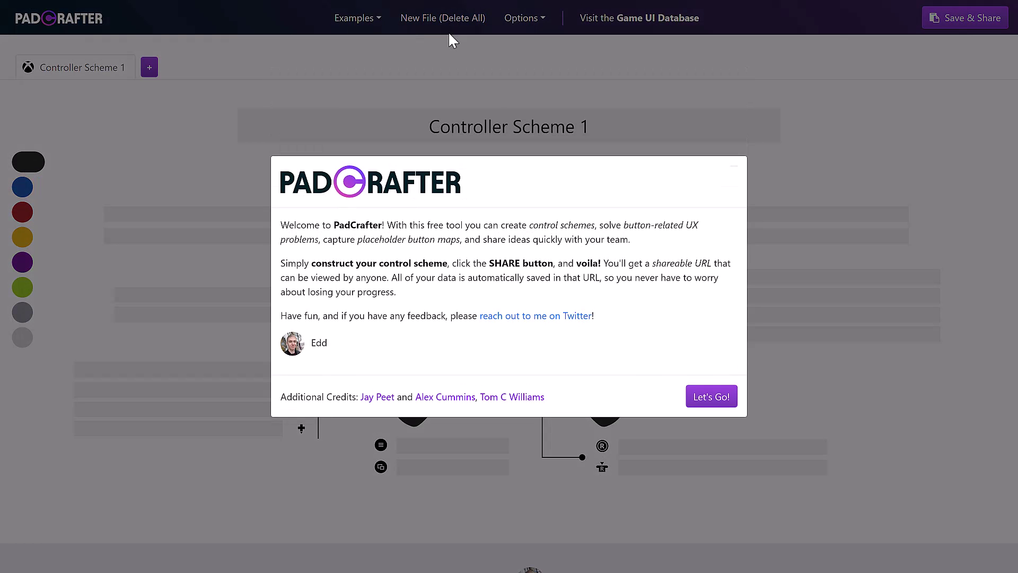
{"action": "left_click", "coordinate": [721, 399]}
{"action": "left_click", "coordinate": [521, 126]}
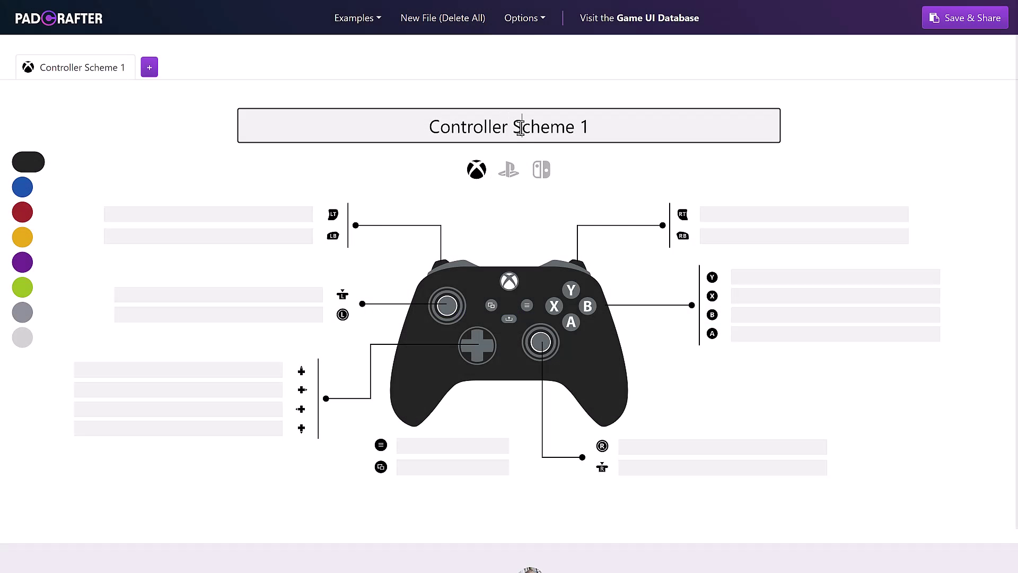
{"action": "triple_click", "coordinate": [607, 118]}
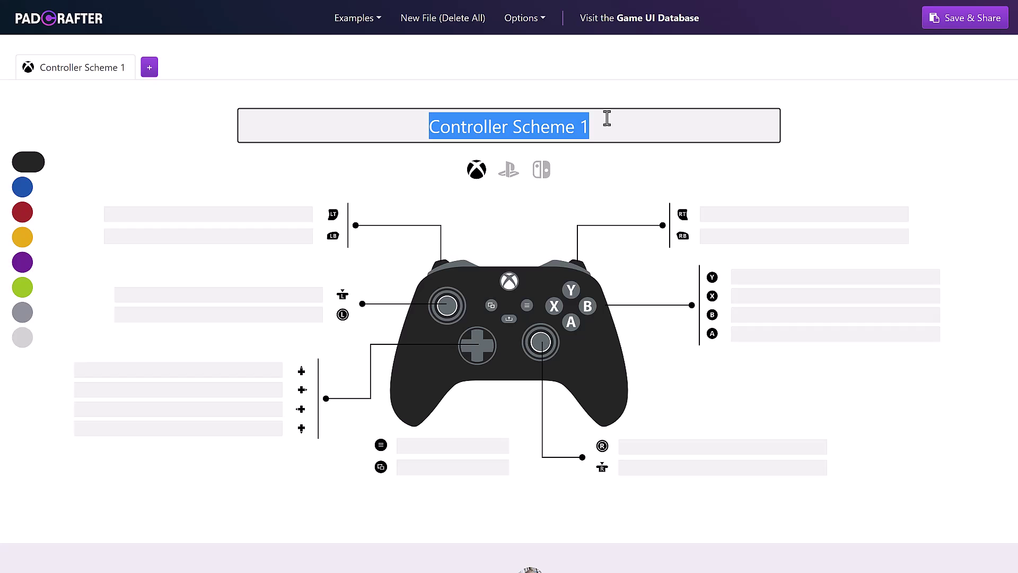
{"action": "type", "text": "Driving Controls"}
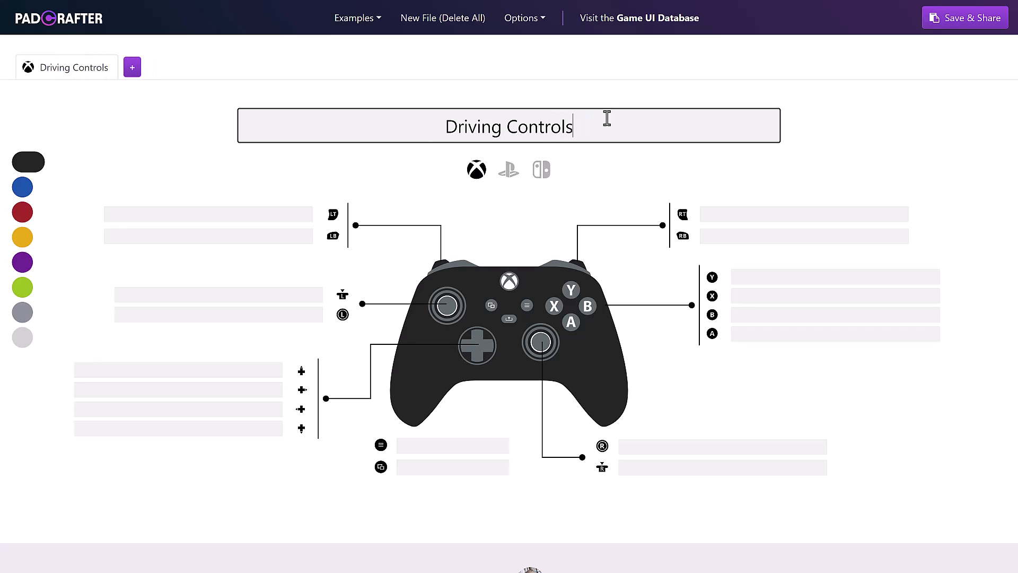
Label A as Brake, B as Horn, right trigger as Gas and left trigger as Break
{"action": "left_click", "coordinate": [745, 321]}
{"action": "left_click", "coordinate": [755, 328]}
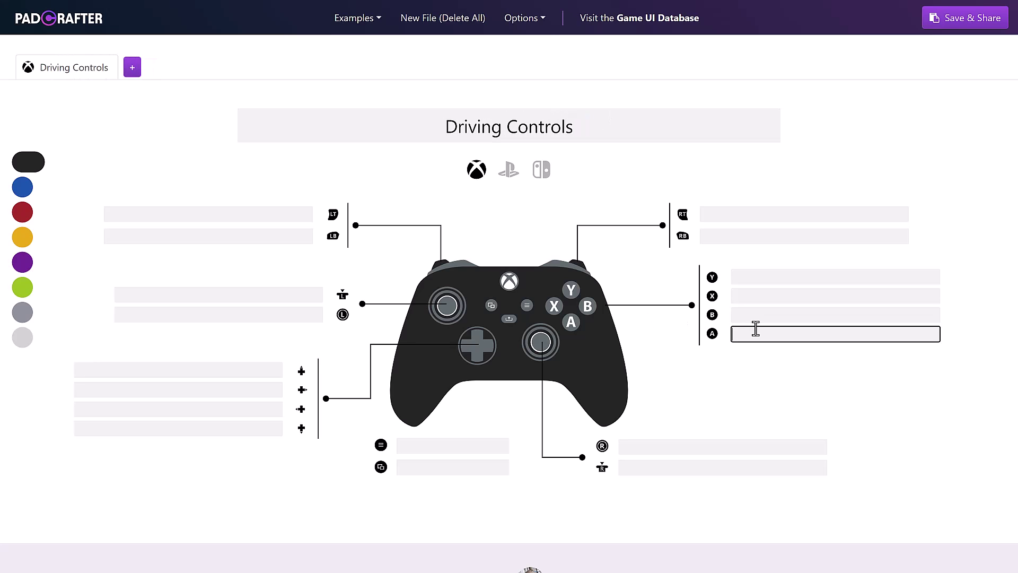
{"action": "type", "text": "Brake"}
{"action": "left_click", "coordinate": [745, 337]}
{"action": "left_click", "coordinate": [765, 317]}
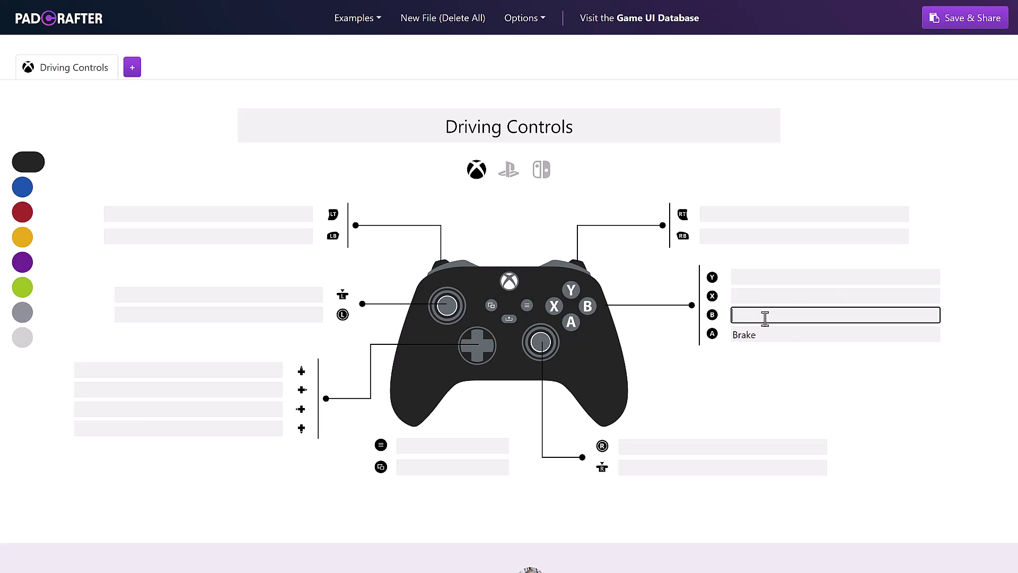
{"action": "type", "text": "Horn"}
{"action": "left_click", "coordinate": [725, 214]}
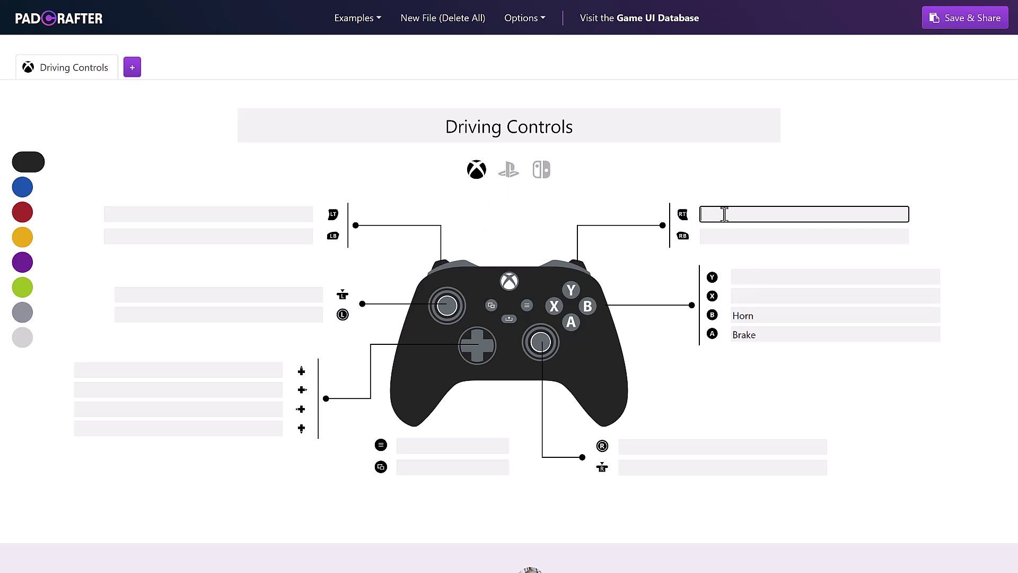
{"action": "type", "text": "Gas"}
{"action": "left_click", "coordinate": [168, 217]}
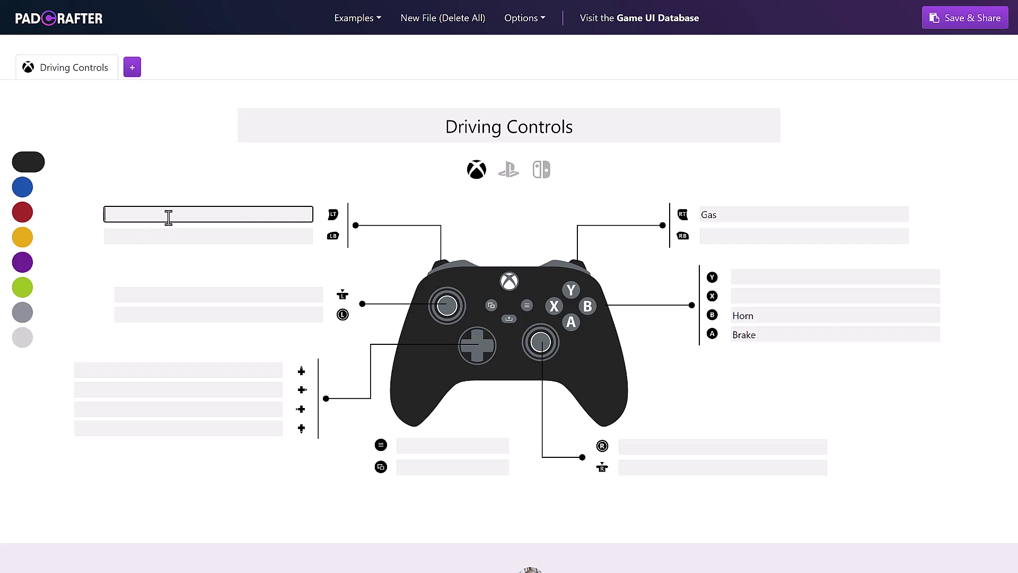
{"action": "type", "text": "Break"}
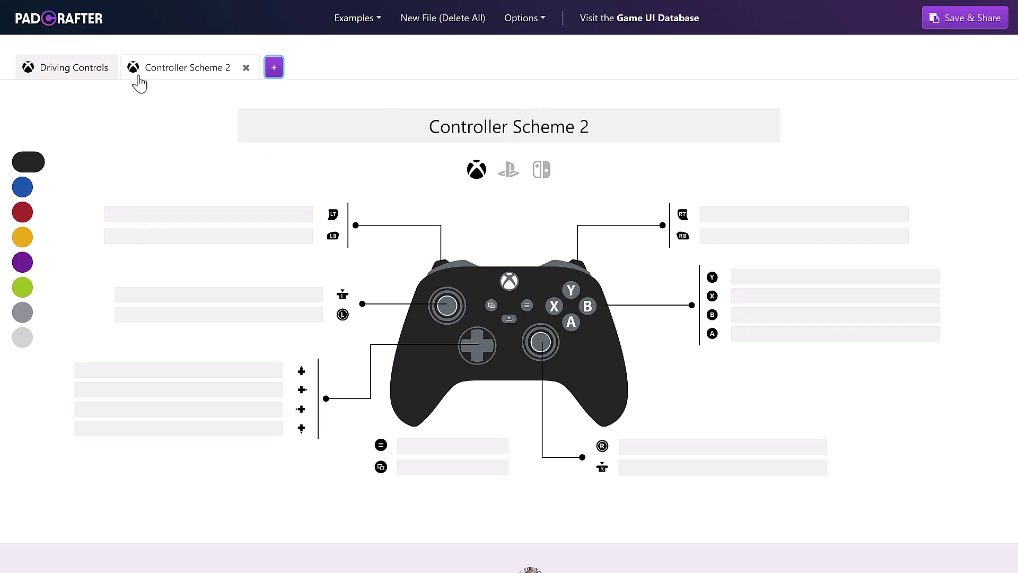
Replace the 'Controller Scheme 2' title with 'First Person'
{"action": "triple_click", "coordinate": [522, 120]}
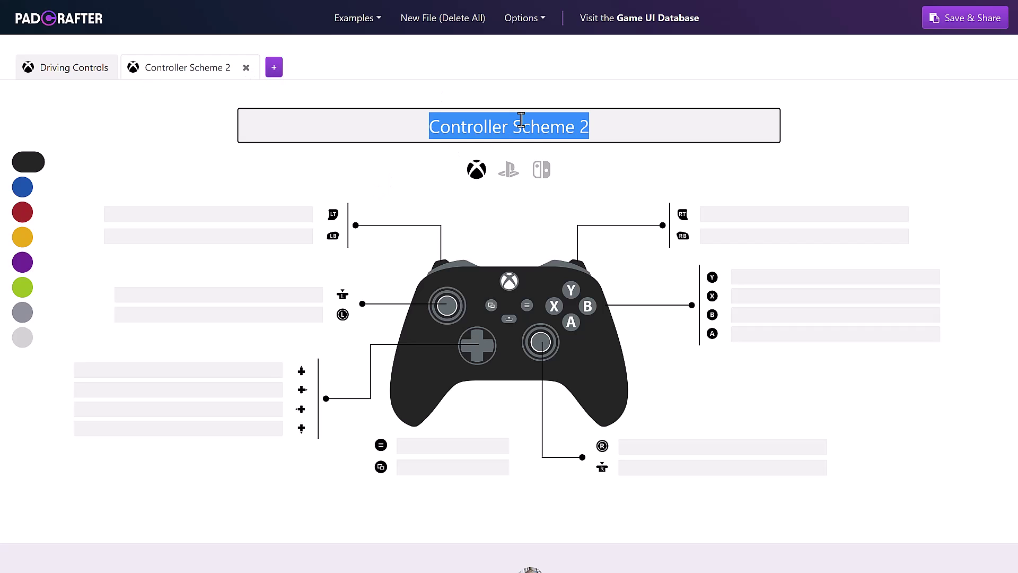
{"action": "type", "text": "First Person"}
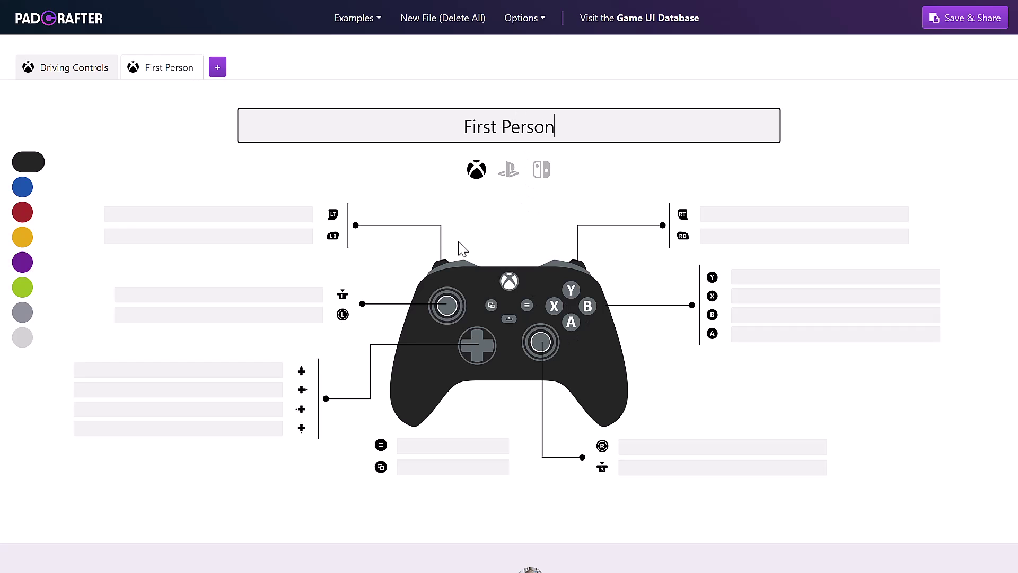
Return to Driving Controls and preview it on PlayStation and Switch pads, then restore Xbox
{"action": "left_click", "coordinate": [479, 175]}
{"action": "left_click", "coordinate": [128, 76]}
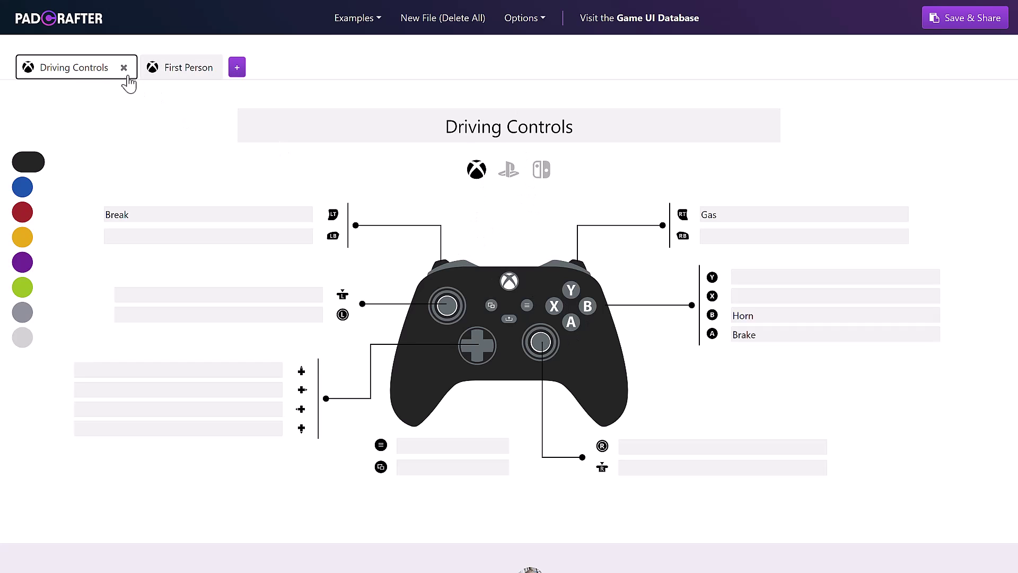
{"action": "left_click", "coordinate": [508, 170]}
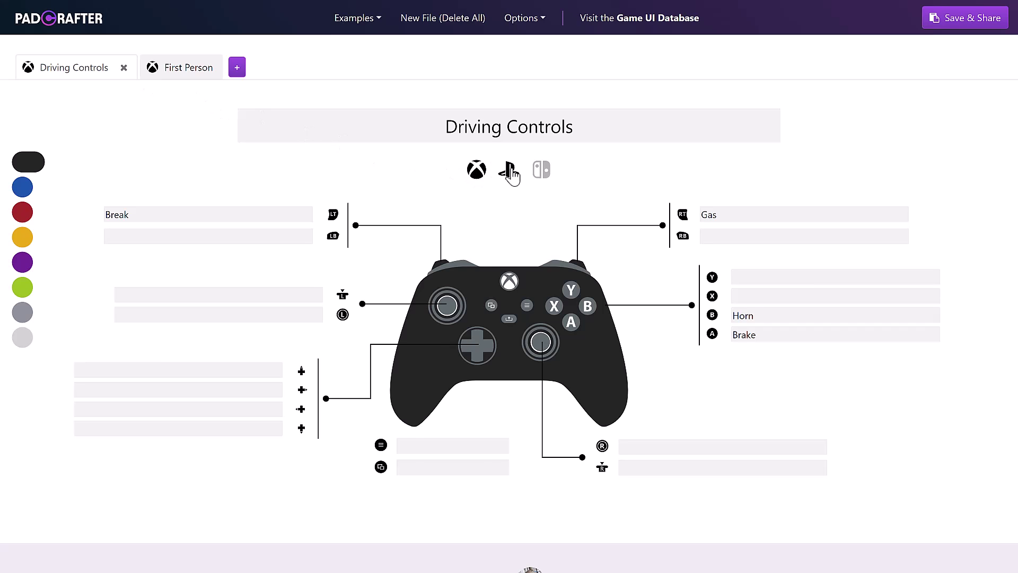
{"action": "left_click", "coordinate": [540, 171]}
{"action": "left_click", "coordinate": [509, 172]}
{"action": "left_click", "coordinate": [477, 171]}
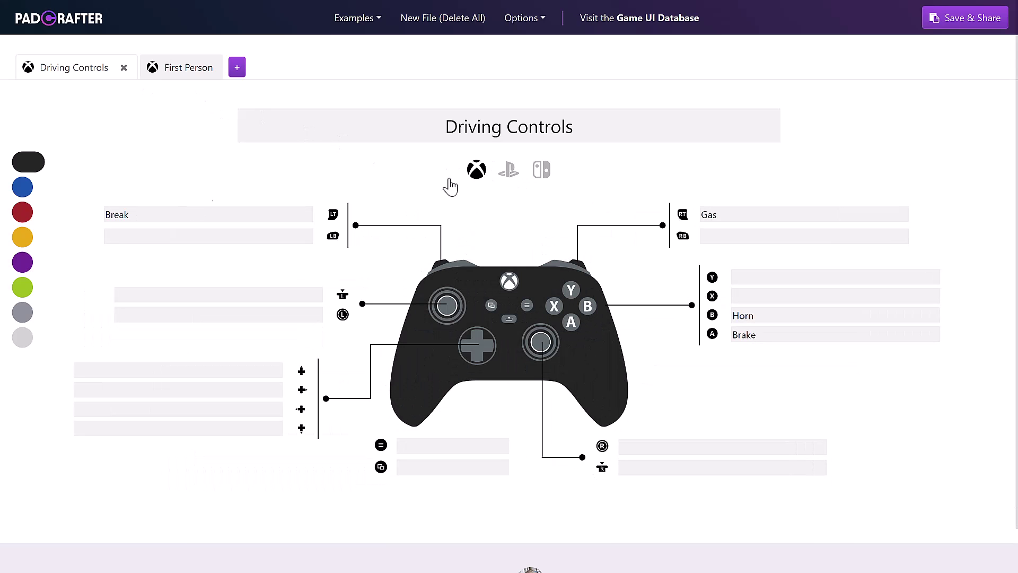
Recolour the controller light gray after trying green and gray
{"action": "left_click", "coordinate": [23, 289]}
{"action": "left_click", "coordinate": [25, 312]}
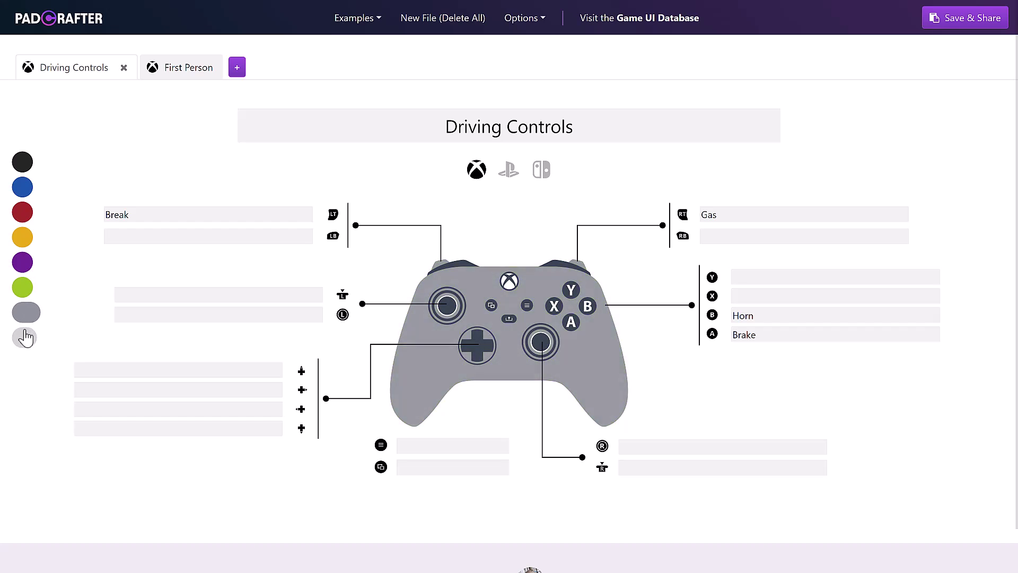
{"action": "left_click", "coordinate": [25, 338]}
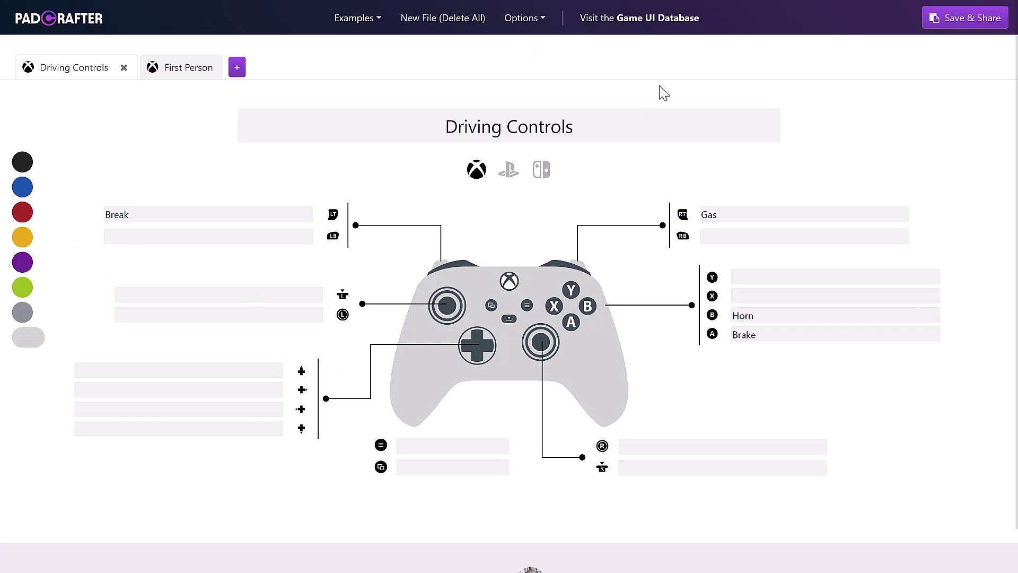
{"action": "left_click", "coordinate": [525, 22]}
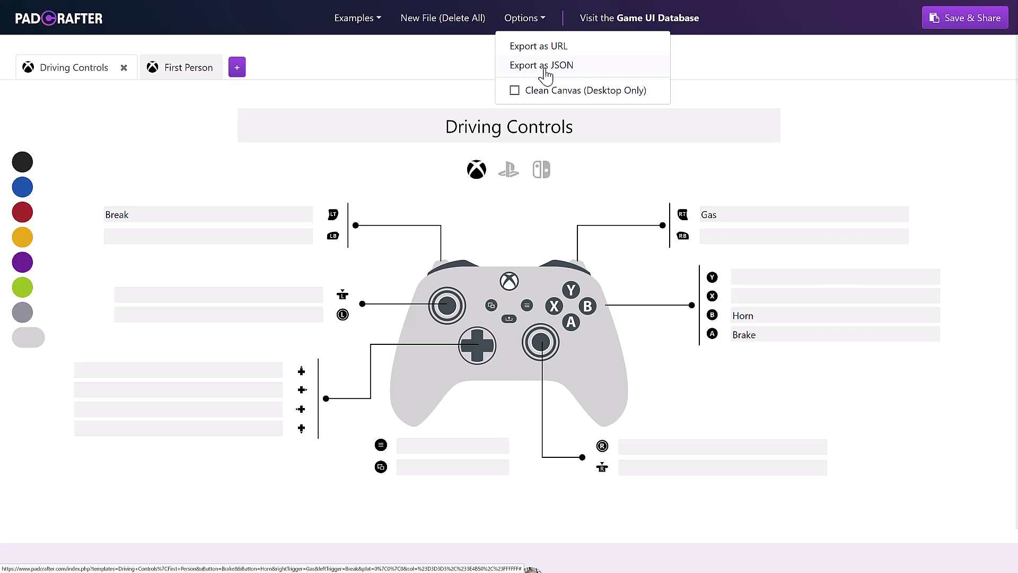
Turn on Clean Canvas so only the Break, Gas, Horn and Brake labels show
{"action": "left_click", "coordinate": [513, 92]}
{"action": "left_click", "coordinate": [513, 93]}
{"action": "left_click", "coordinate": [514, 92]}
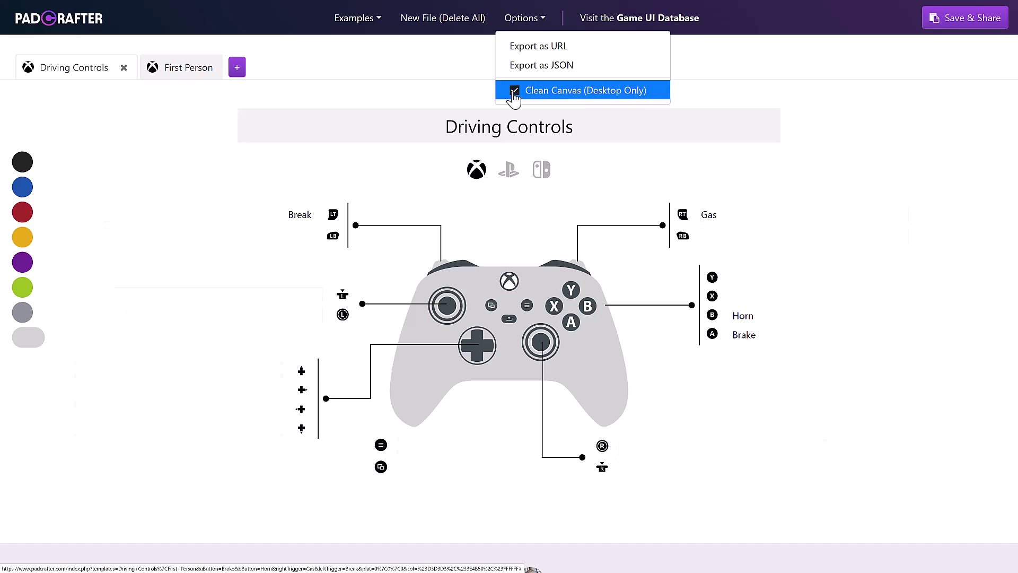
{"action": "left_click", "coordinate": [514, 93]}
{"action": "left_click", "coordinate": [514, 92]}
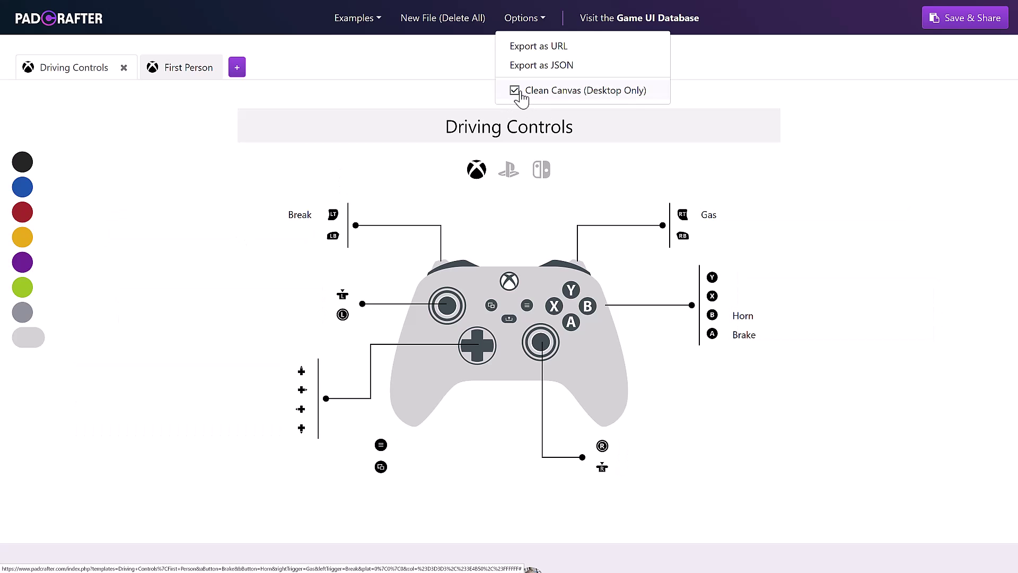
{"action": "left_click", "coordinate": [150, 318]}
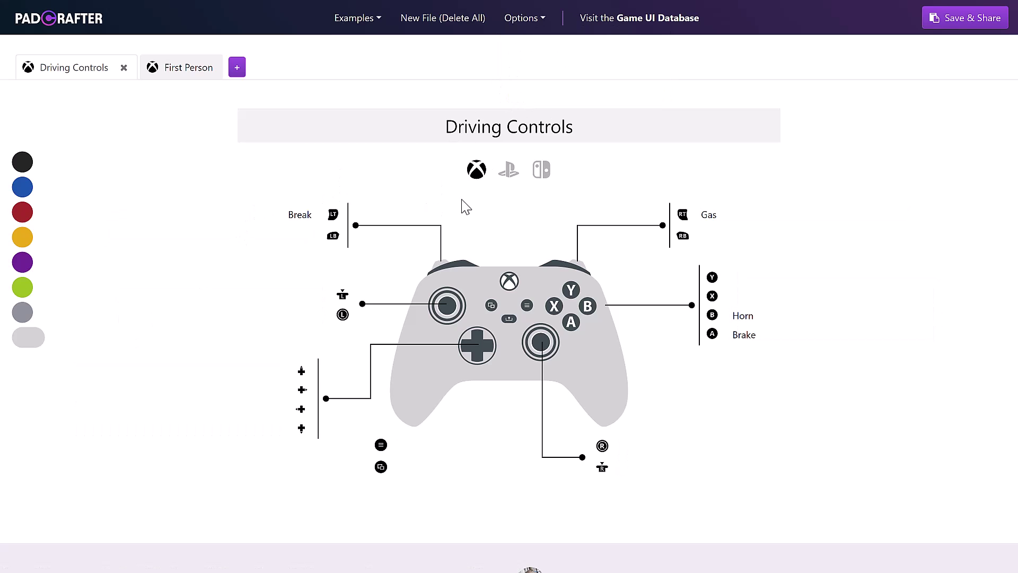
Load the Metal Gear Solid V example and switch on Clean Canvas
{"action": "left_click", "coordinate": [381, 26]}
{"action": "left_click", "coordinate": [375, 122]}
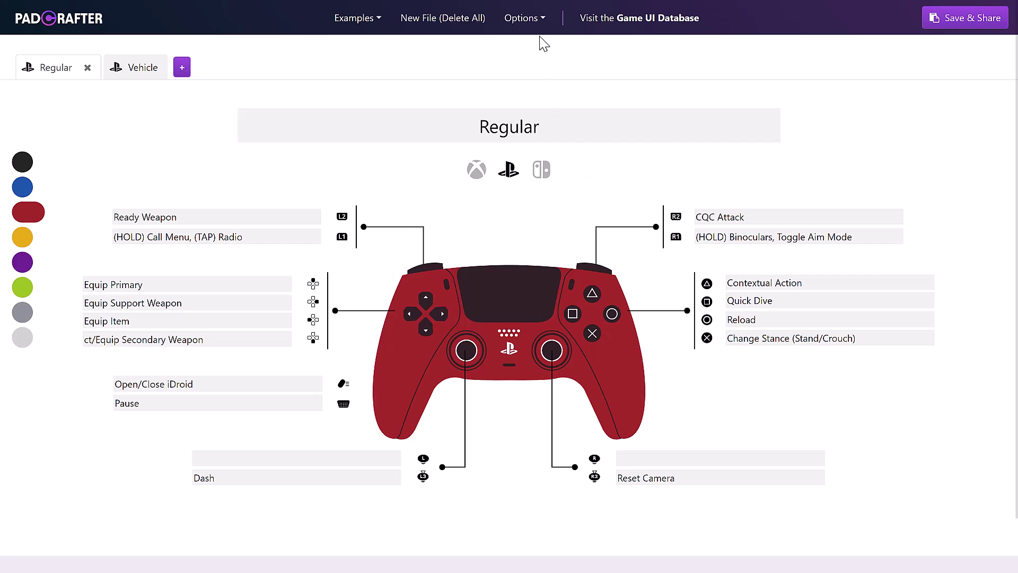
{"action": "left_click", "coordinate": [545, 24]}
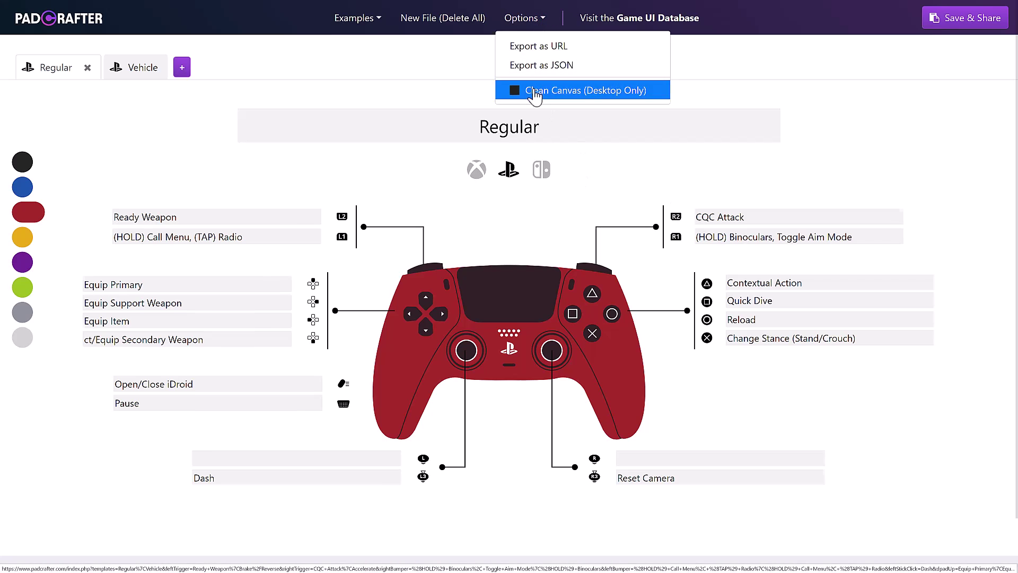
{"action": "left_click", "coordinate": [535, 95]}
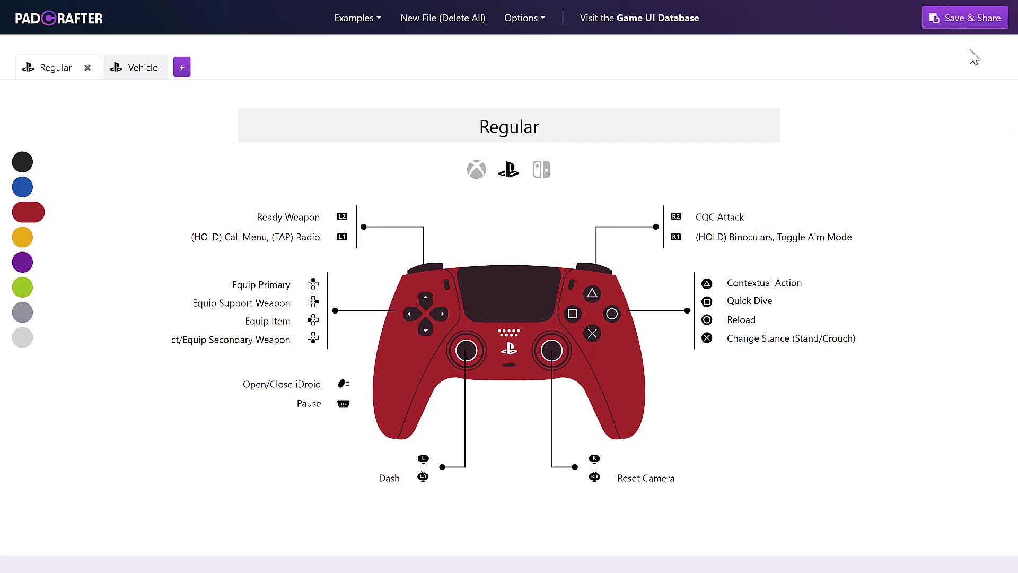
Copy the Metal Gear Solid V layout's Save & Share URL to the clipboard
{"action": "left_click", "coordinate": [961, 30]}
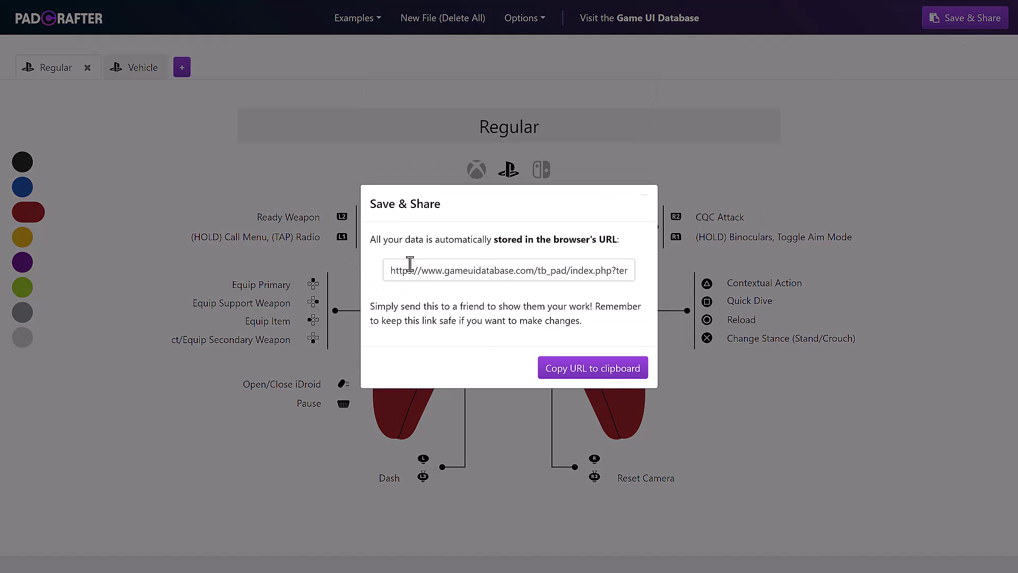
{"action": "left_click_drag", "start_coordinate": [410, 265], "coordinate": [573, 277]}
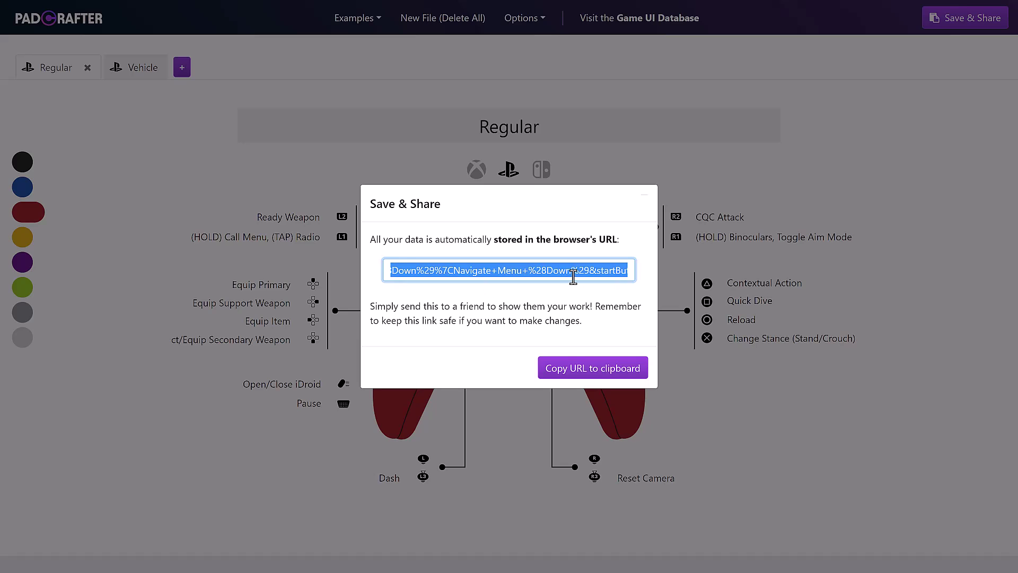
{"action": "left_click", "coordinate": [573, 277]}
{"action": "left_click", "coordinate": [615, 368]}
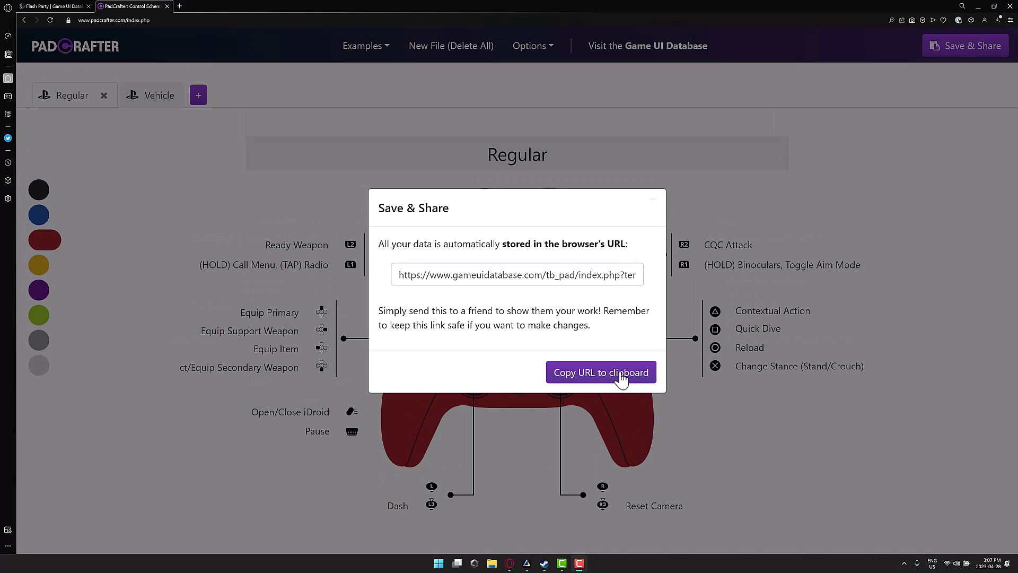
{"action": "left_click", "coordinate": [621, 375]}
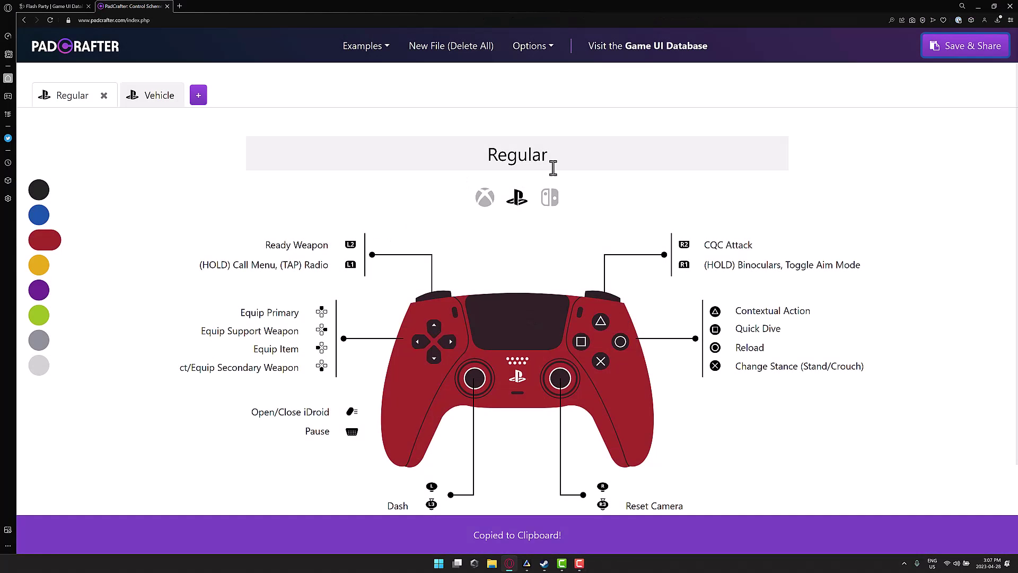
Load the copied Metal Gear Solid V layout link in a new Opera GX tab
{"action": "left_click", "coordinate": [180, 6]}
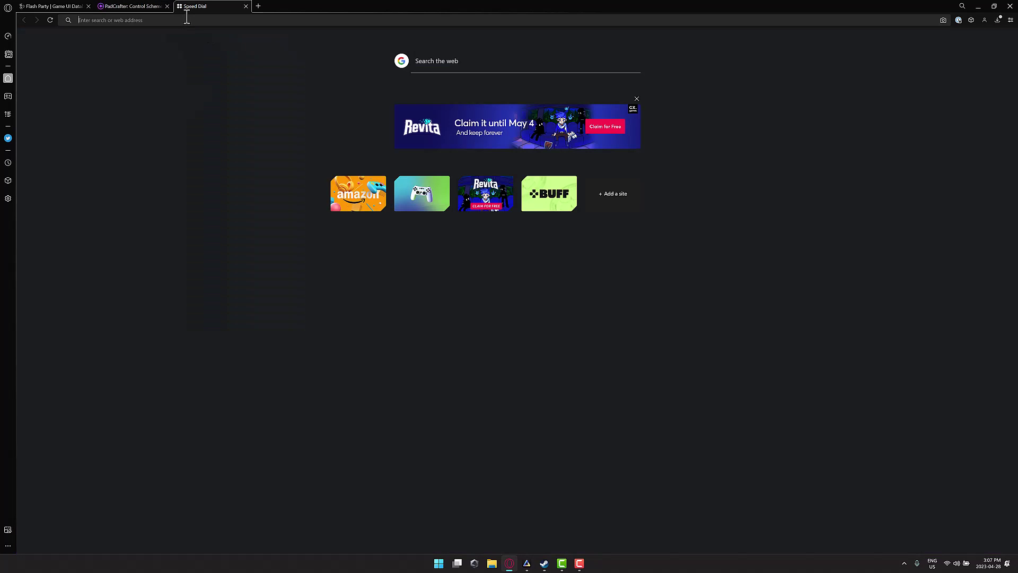
{"action": "key", "text": "ctrl+v"}
{"action": "key", "text": "Return"}
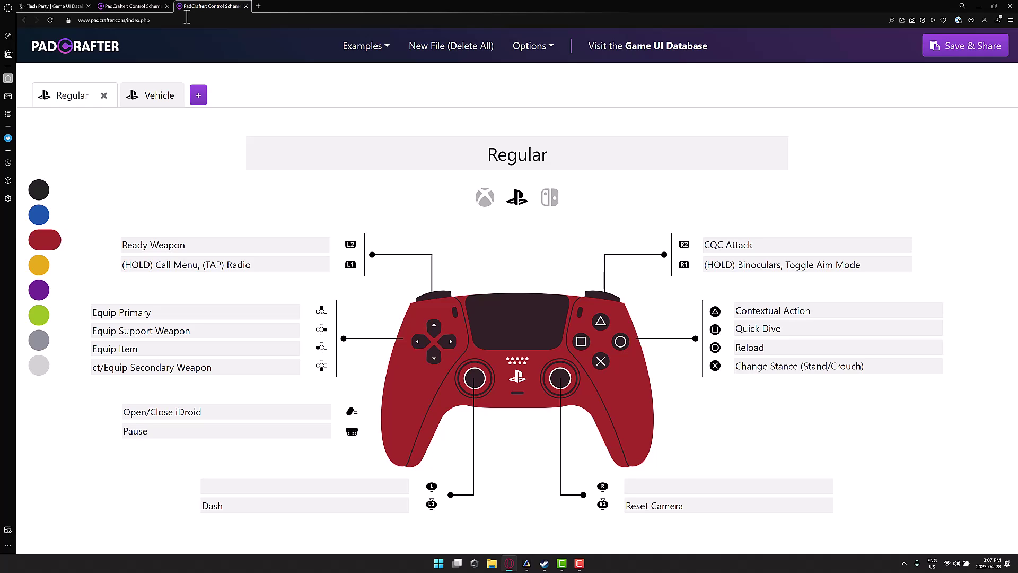
{"action": "left_click", "coordinate": [528, 46]}
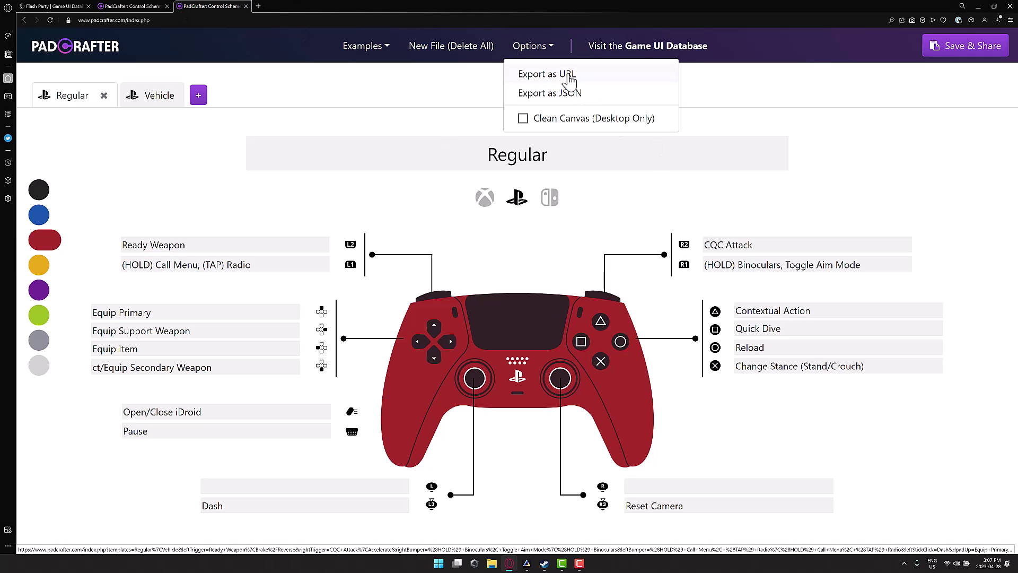
{"action": "left_click", "coordinate": [569, 93]}
{"action": "left_click_drag", "start_coordinate": [538, 268], "coordinate": [708, 286]}
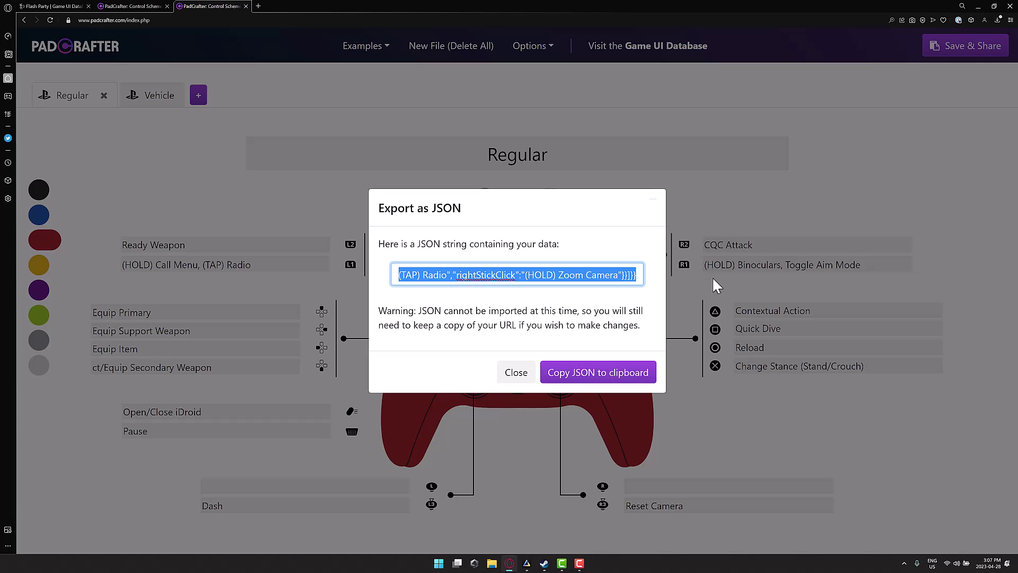
{"action": "left_click", "coordinate": [517, 373]}
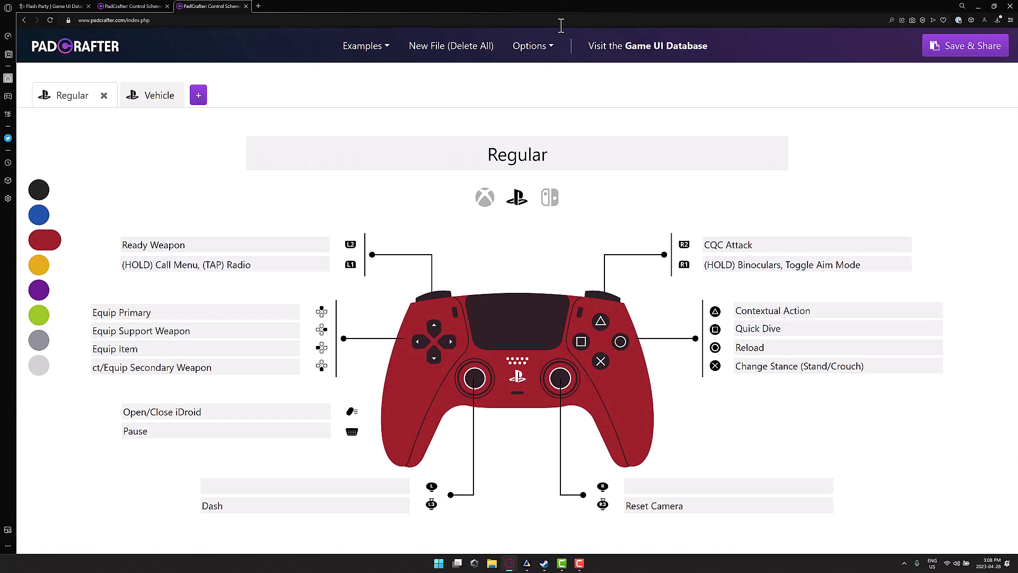
Switch the Regular layout to the Clean Canvas (Desktop Only) view from Options
{"action": "left_click", "coordinate": [551, 49]}
{"action": "left_click", "coordinate": [566, 120]}
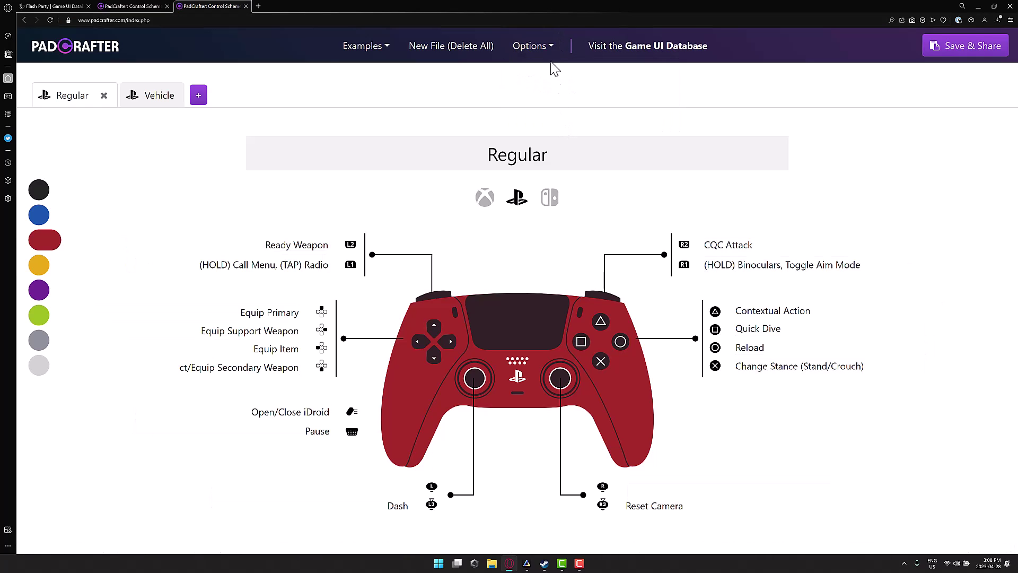
{"action": "scroll", "coordinate": [709, 285], "scroll_direction": "down", "scroll_amount": 1}
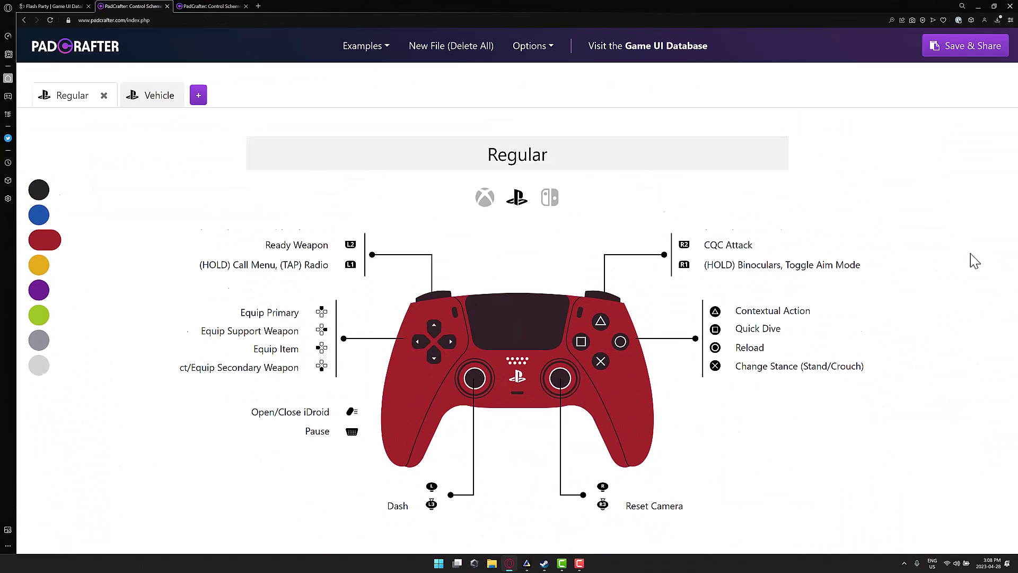
{"action": "key", "text": "ctrl+Tab"}
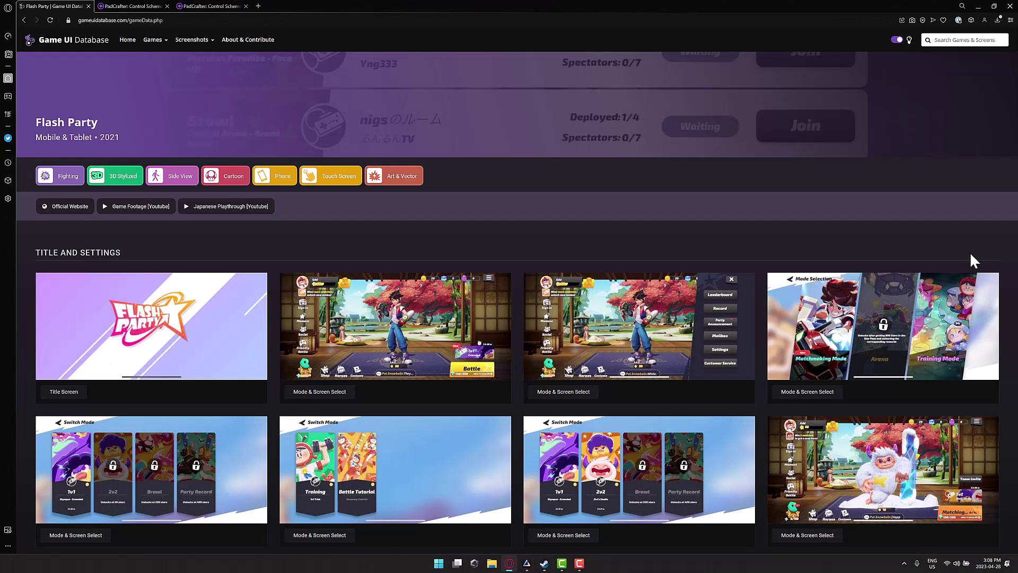